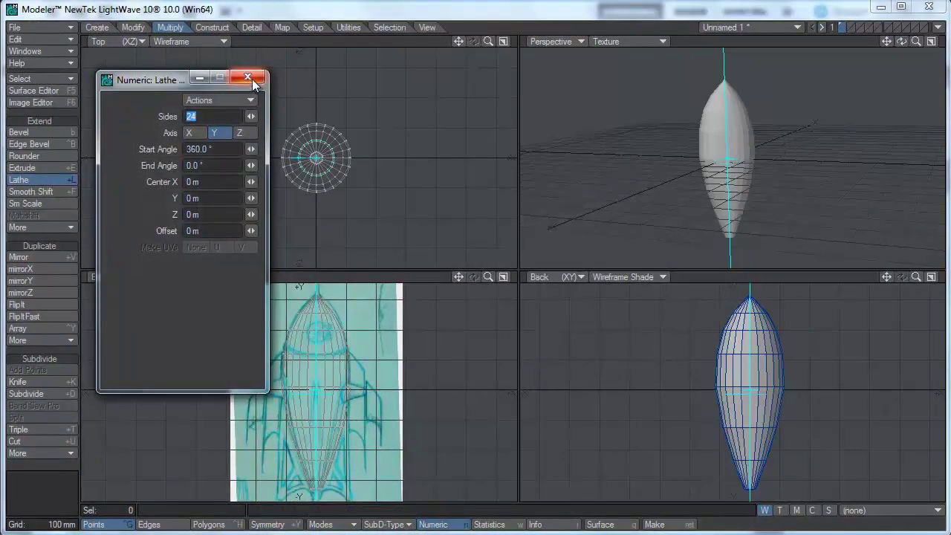
# - Finish the 24-sided lathe of the rocket hull about the Y axis and check its shape in perspective
pyautogui.click(248, 77)
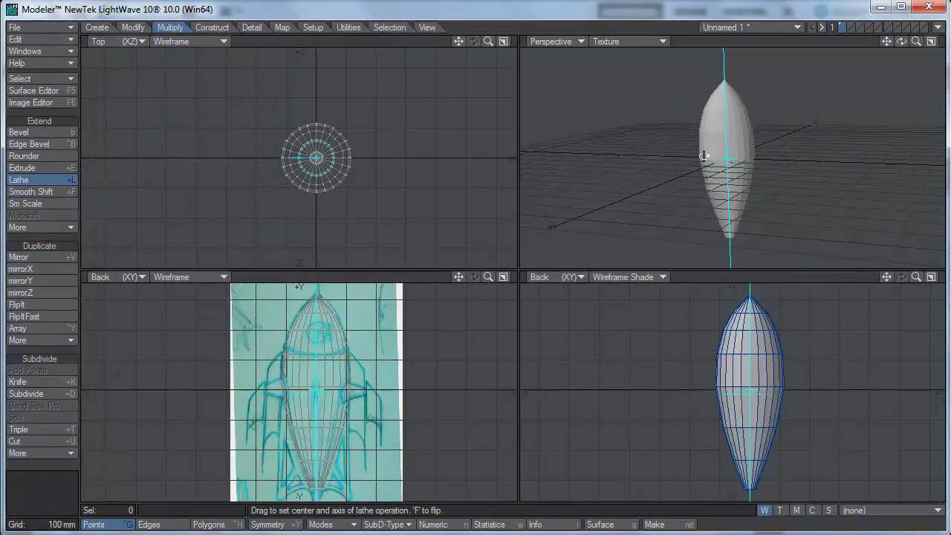
pyautogui.keyDown('alt'); pyautogui.moveTo(728, 201); pyautogui.dragTo(681, 229); pyautogui.keyUp('alt')
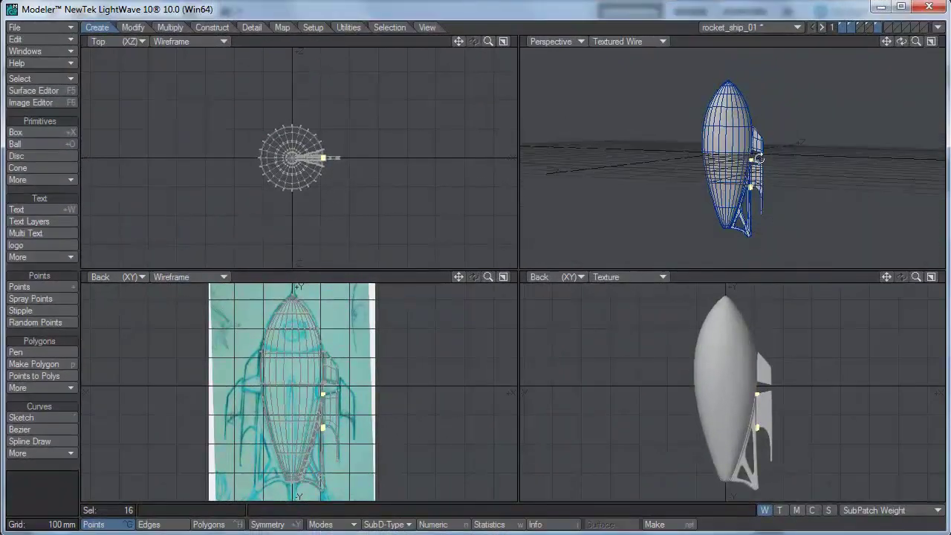
# - Display the hull, strut and fin layers together and examine the fit of the parts in the perspective and back views
pyautogui.press('t')
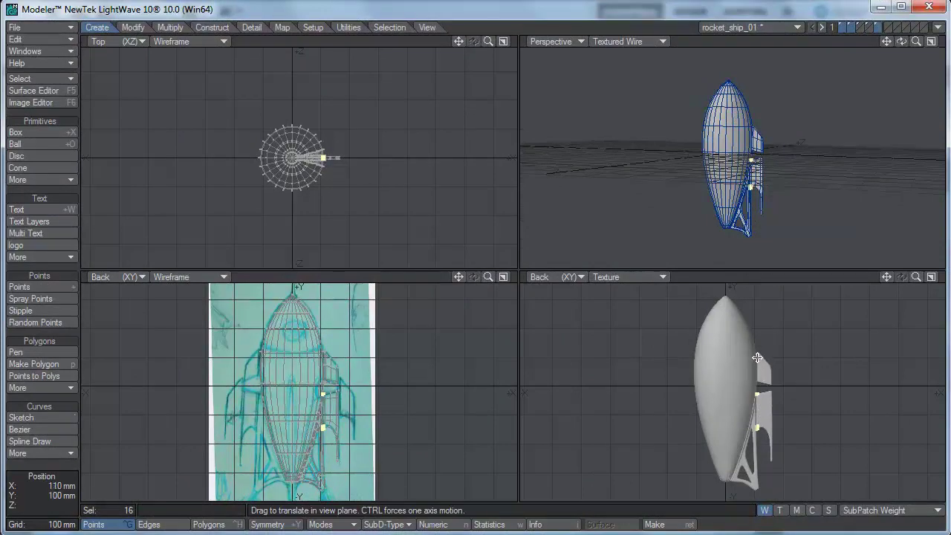
pyautogui.scroll(10, 756, 356)
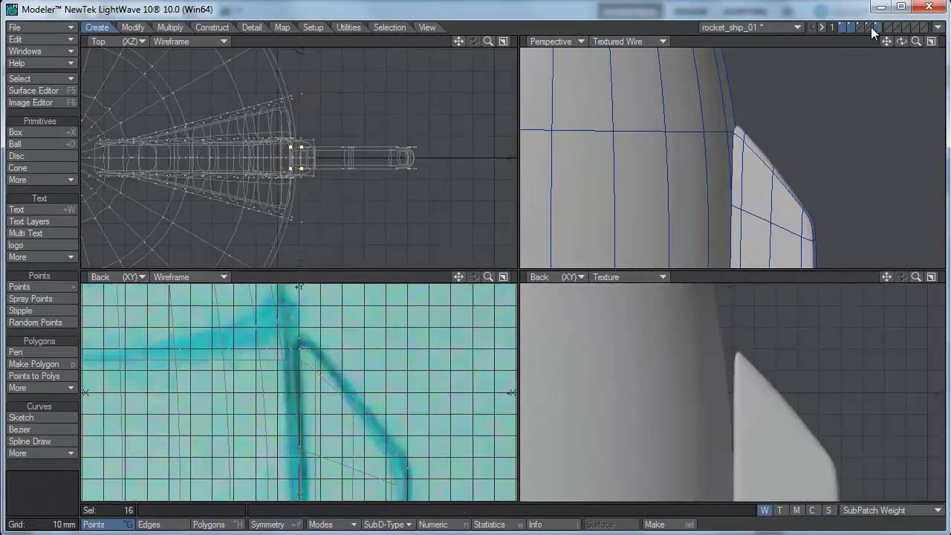
pyautogui.click(872, 26)
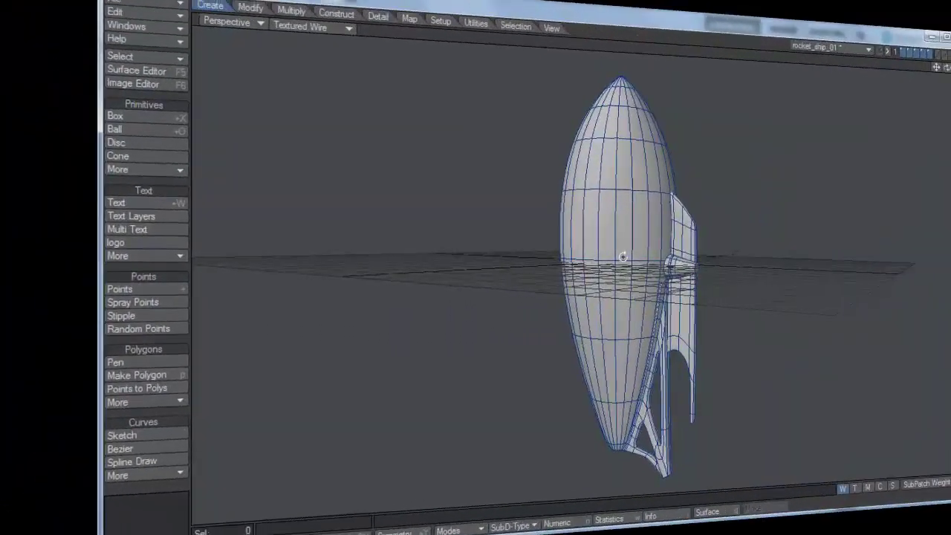
pyautogui.keyDown('alt'); pyautogui.moveTo(622, 256); pyautogui.dragTo(534, 251); pyautogui.keyUp('alt')
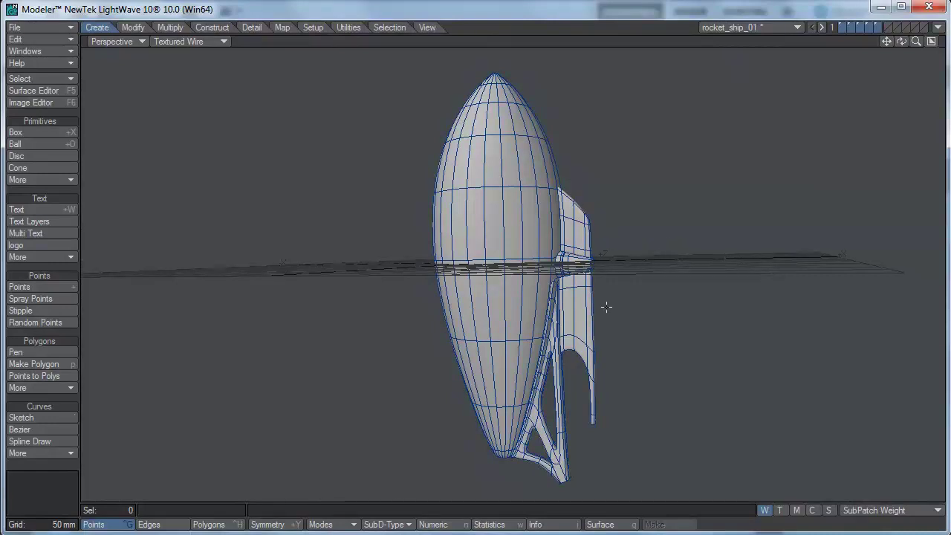
pyautogui.click(932, 41)
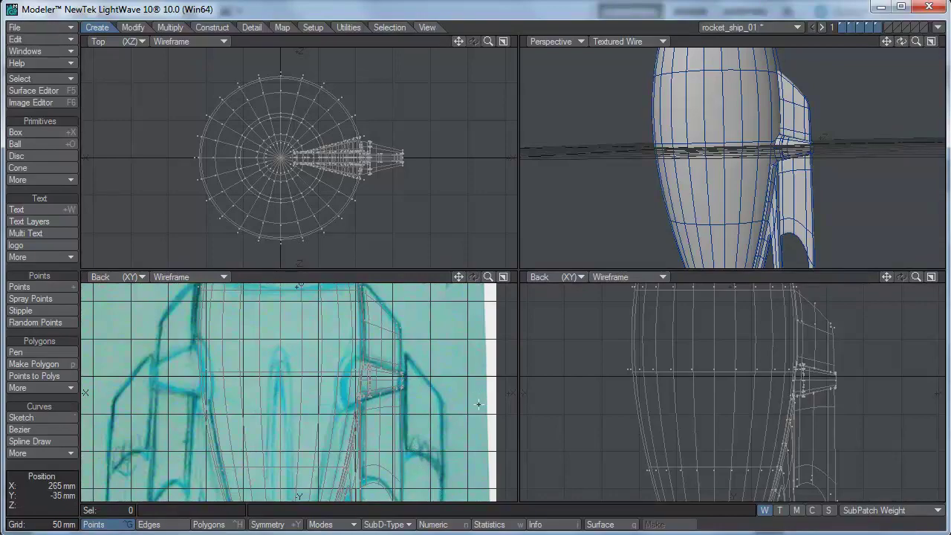
pyautogui.click(750, 486)
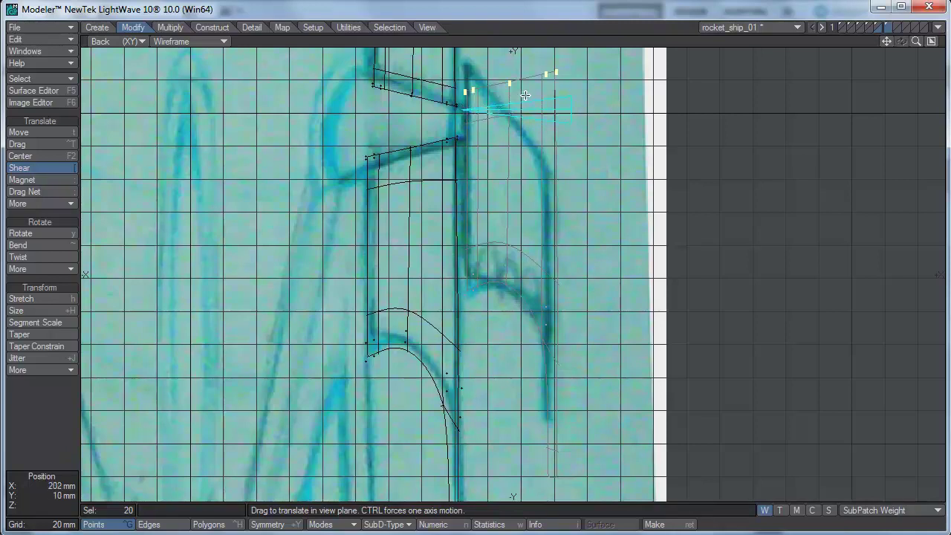
# - Shear the outer fin's selected top points into a downward slope and move them up to match the blueprint's fin outline
pyautogui.moveTo(527, 92); pyautogui.dragTo(522, 243)
pyautogui.press('t')
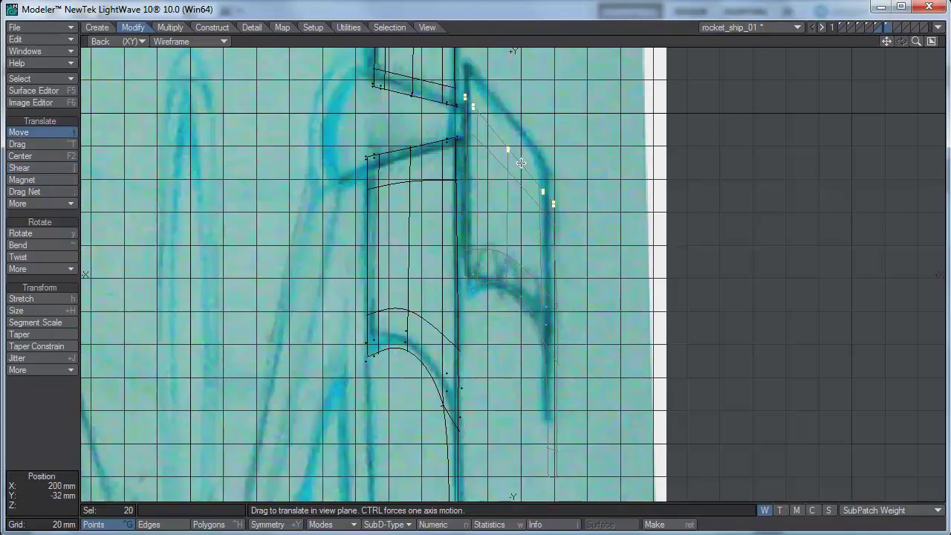
pyautogui.moveTo(520, 162); pyautogui.dragTo(520, 132)
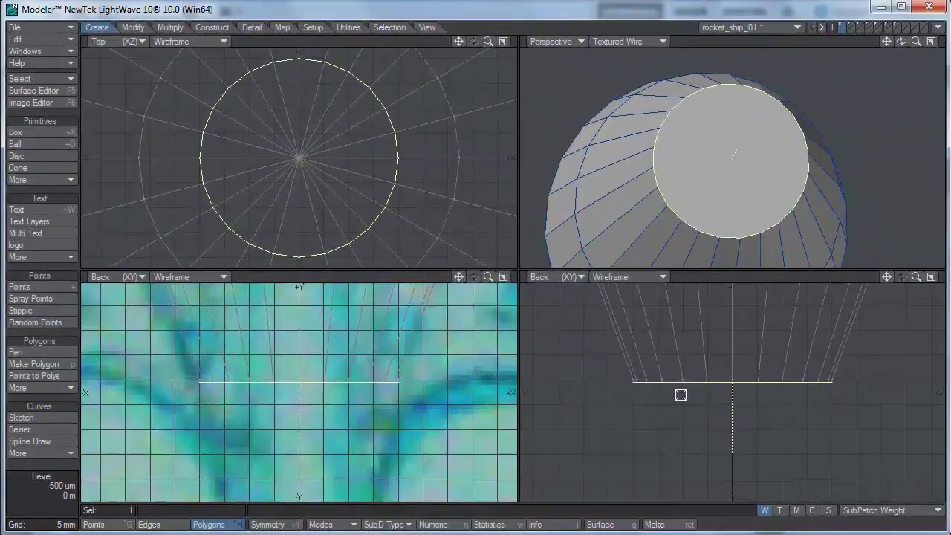
# - Bevel the hull's bottom cap with a thin edge inset, followed by a further 3 mm inset
pyautogui.moveTo(680, 394); pyautogui.dragTo(679, 394)
pyautogui.press('space')
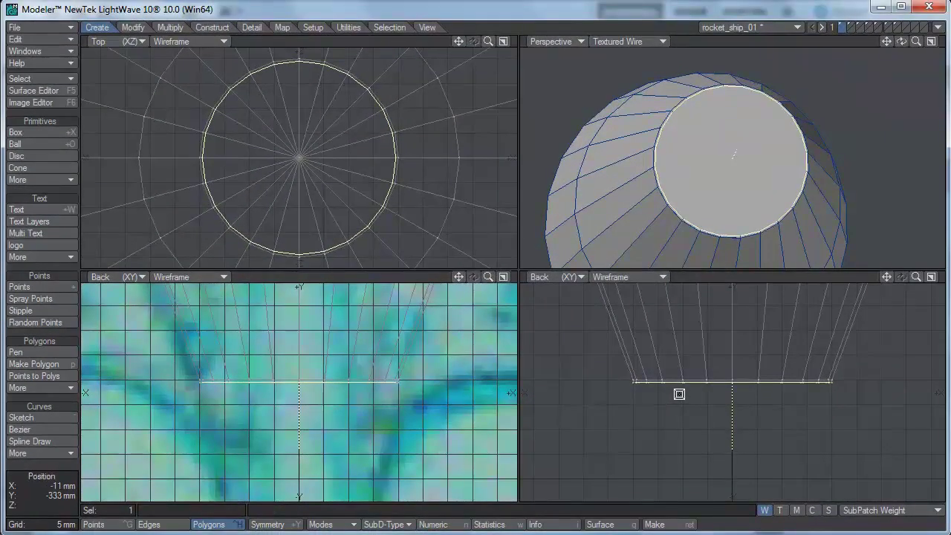
pyautogui.press('b')
pyautogui.moveTo(679, 394); pyautogui.dragTo(664, 396)
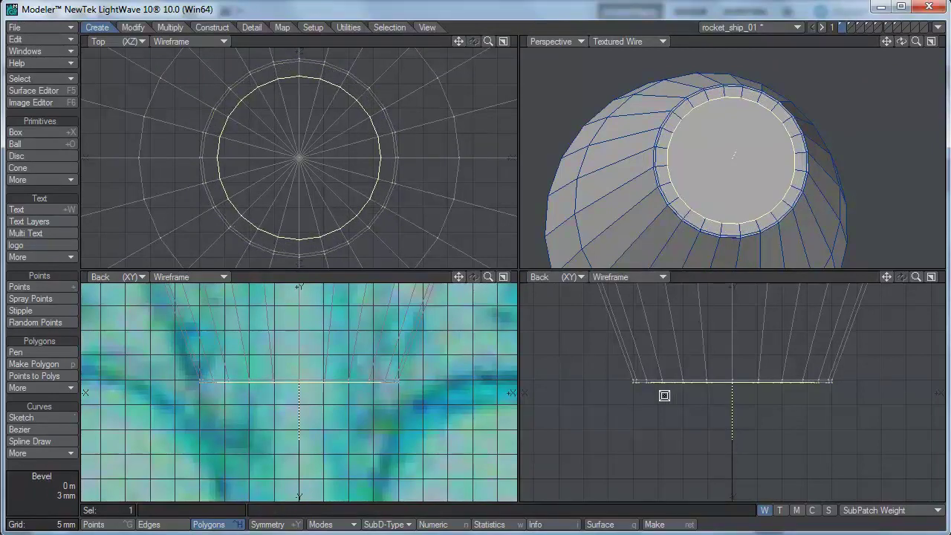
pyautogui.press('space')
# - Bevel the inner cap polygon up into the hull to hollow out the exhaust opening, and inset the recessed face
pyautogui.press('b')
pyautogui.moveTo(663, 395); pyautogui.dragTo(665, 518)
pyautogui.press('space')
pyautogui.press('b')
pyautogui.keyDown('alt'); pyautogui.moveTo(760, 166); pyautogui.dragTo(754, 223); pyautogui.keyUp('alt')
pyautogui.press('b')
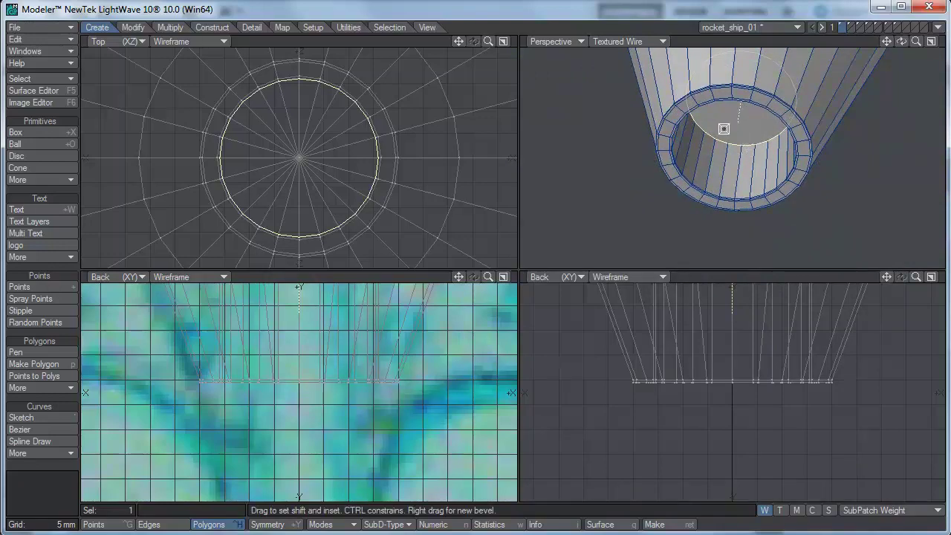
pyautogui.moveTo(728, 132); pyautogui.dragTo(647, 136)
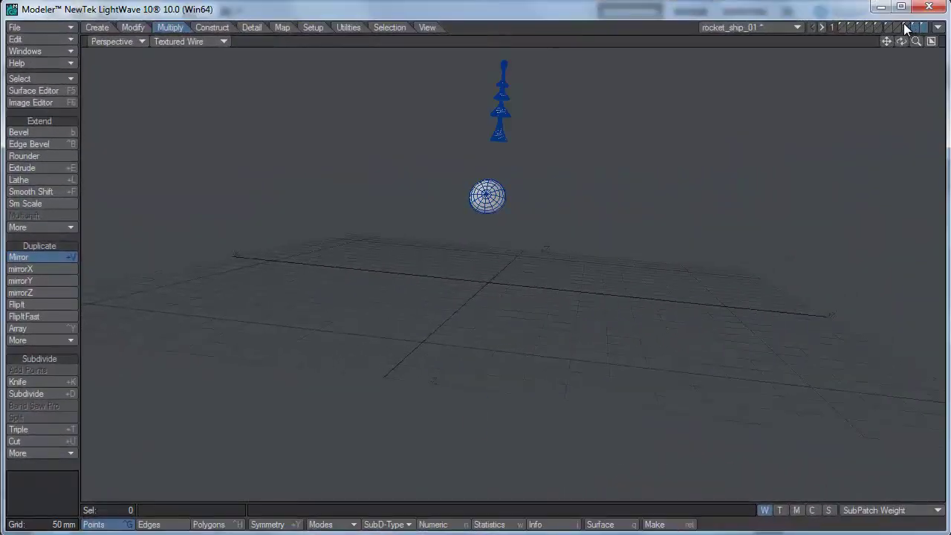
# - Display the antenna, window, fin, leg and hull layers together and examine the assembled rocket in perspective
pyautogui.keyDown('shift'); pyautogui.click(904, 25); pyautogui.keyUp('shift')
pyautogui.keyDown('shift'); pyautogui.click(890, 27); pyautogui.keyUp('shift')
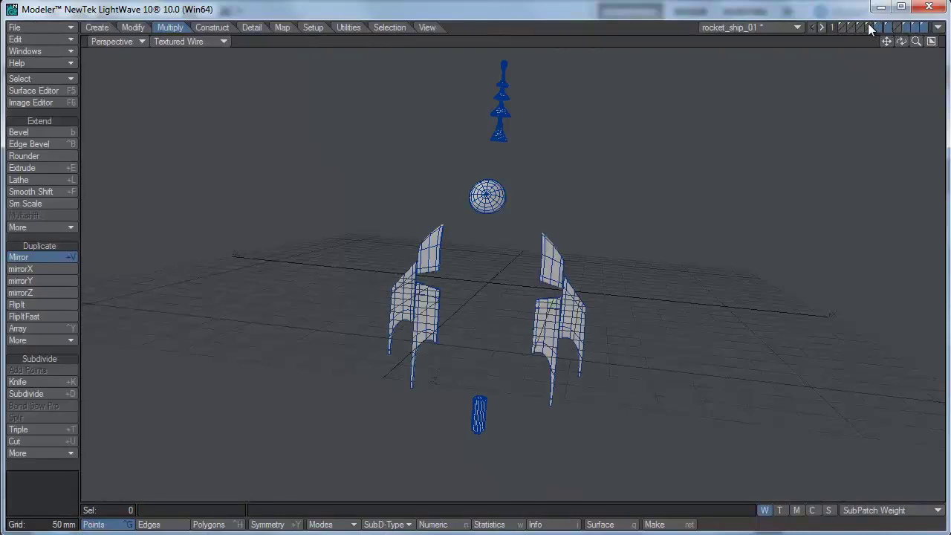
pyautogui.keyDown('shift'); pyautogui.click(859, 26); pyautogui.keyUp('shift')
pyautogui.keyDown('shift'); pyautogui.click(847, 25); pyautogui.keyUp('shift')
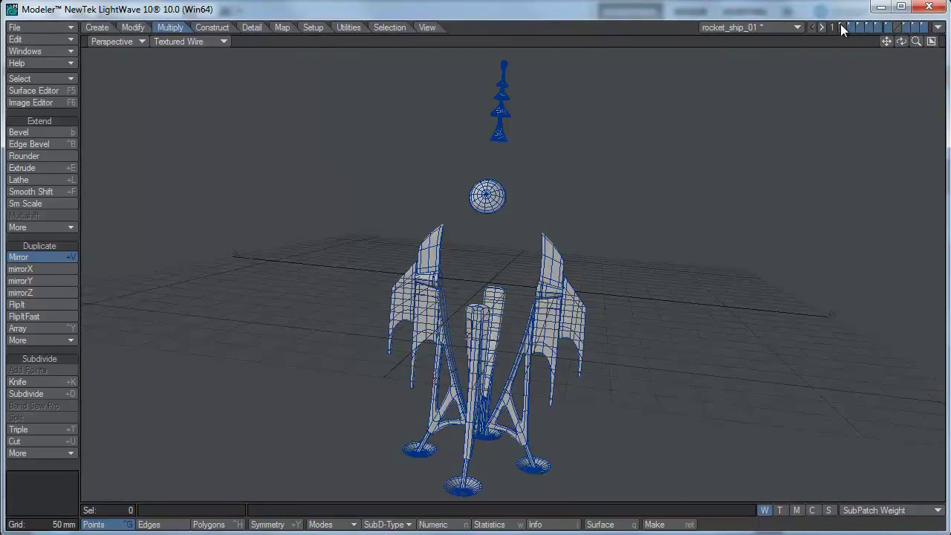
pyautogui.keyDown('shift'); pyautogui.click(840, 25); pyautogui.keyUp('shift')
pyautogui.keyDown('alt'); pyautogui.moveTo(668, 225); pyautogui.dragTo(609, 249); pyautogui.keyUp('alt')
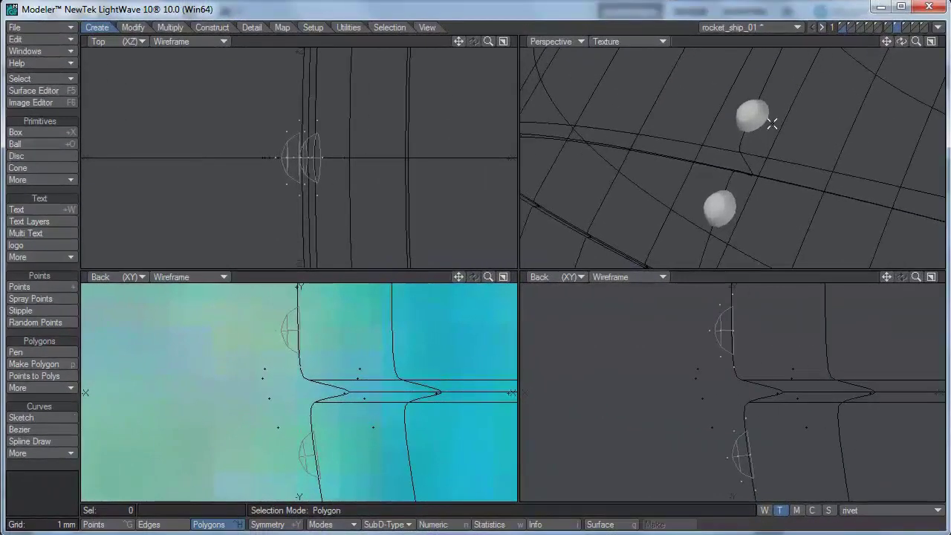
# - Array the two rivets radially around the hull seam with a number of 60 about the Y axis
pyautogui.keyDown('alt'); pyautogui.moveTo(756, 128); pyautogui.dragTo(781, 144); pyautogui.keyUp('alt')
pyautogui.press(',')
pyautogui.press(',')
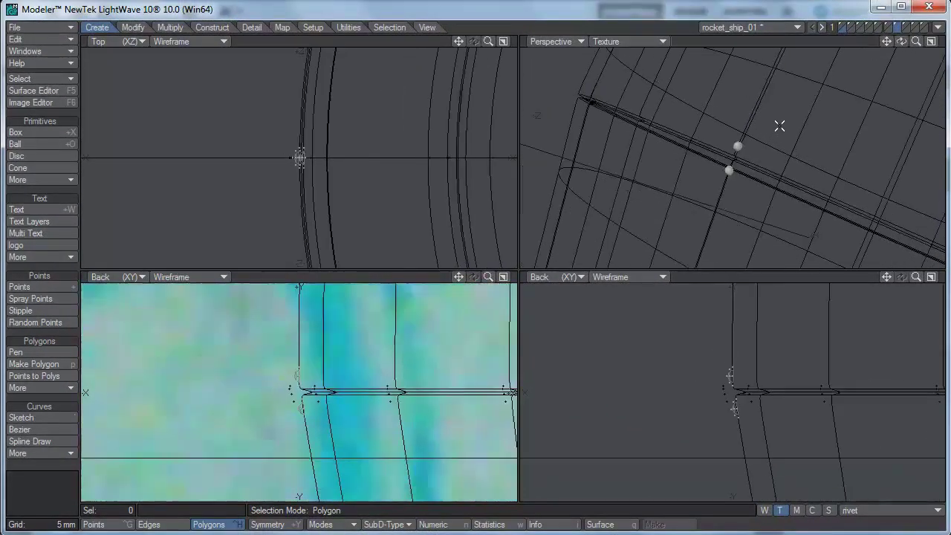
pyautogui.press(',')
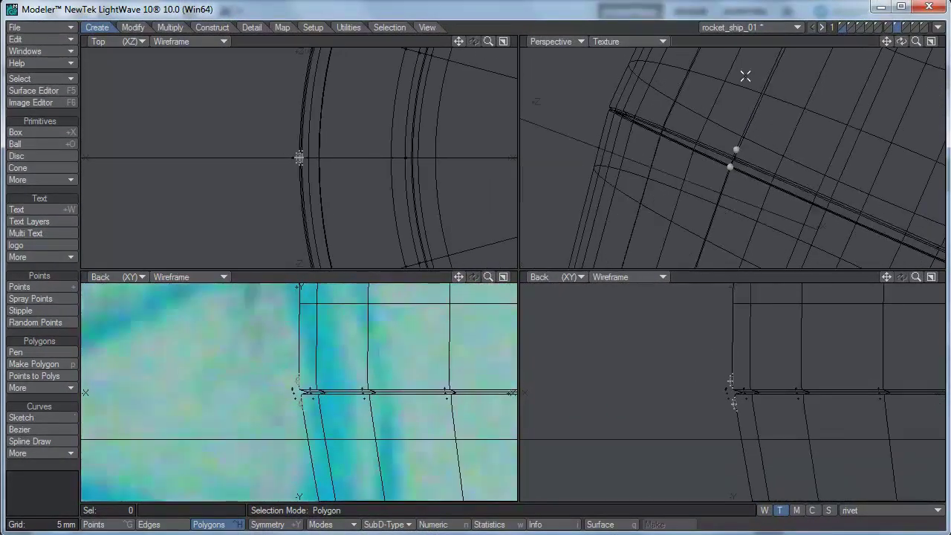
pyautogui.click(170, 27)
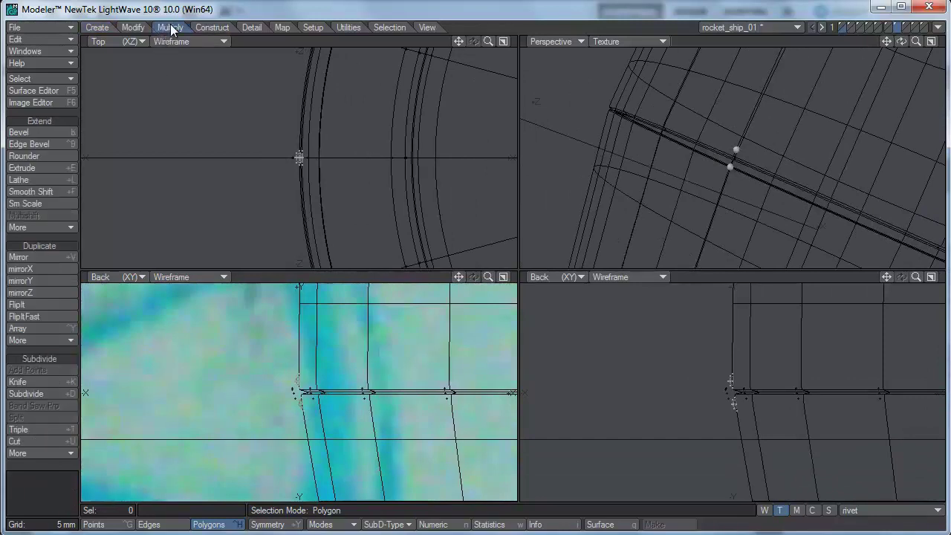
pyautogui.click(43, 327)
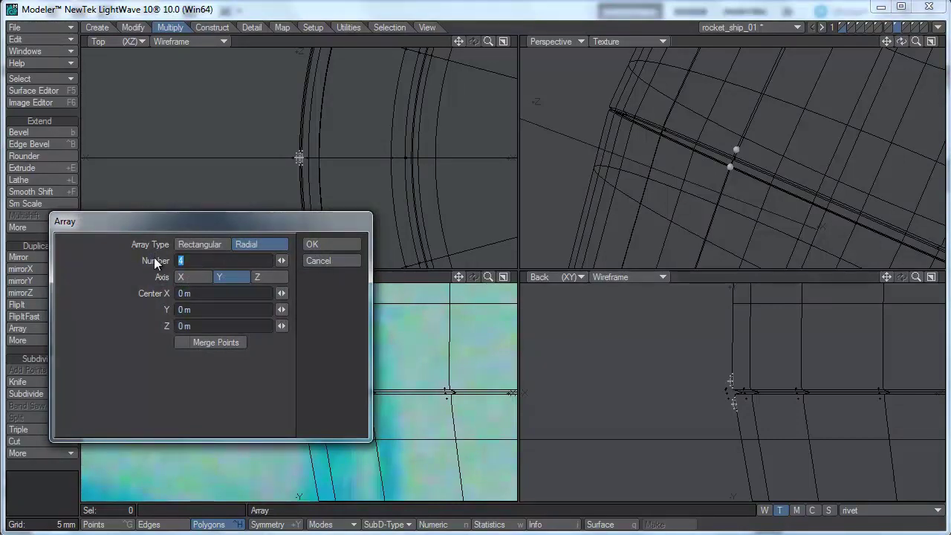
pyautogui.write('60')
pyautogui.press('Tab')
pyautogui.click(327, 244)
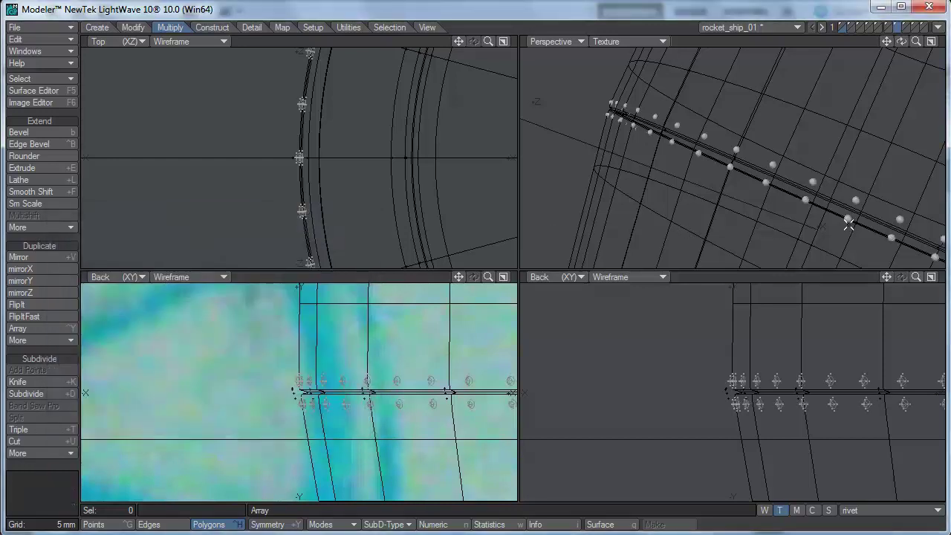
# - Display the riveted hull together with the strut, connector and fin layers and inspect the combined rocket in perspective
pyautogui.click(841, 30)
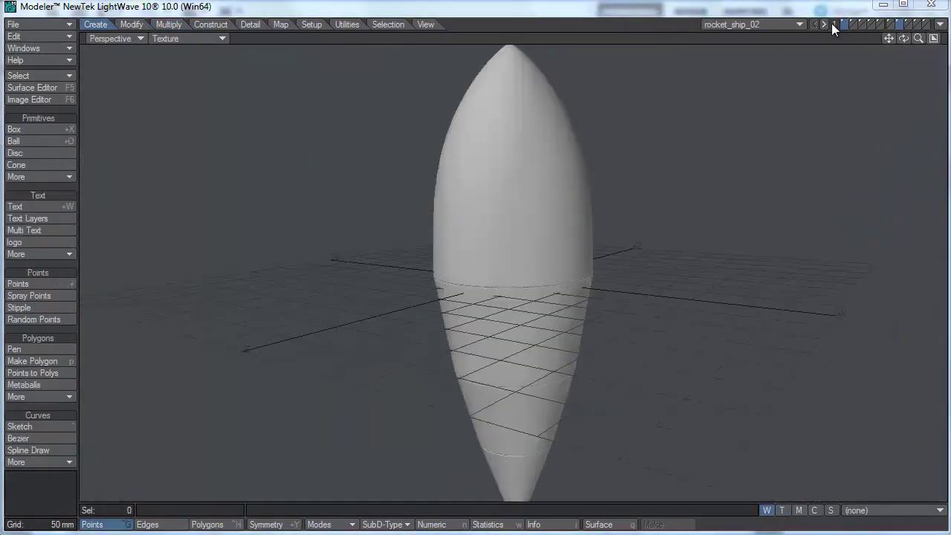
pyautogui.keyDown('shift'); pyautogui.click(853, 22); pyautogui.keyUp('shift')
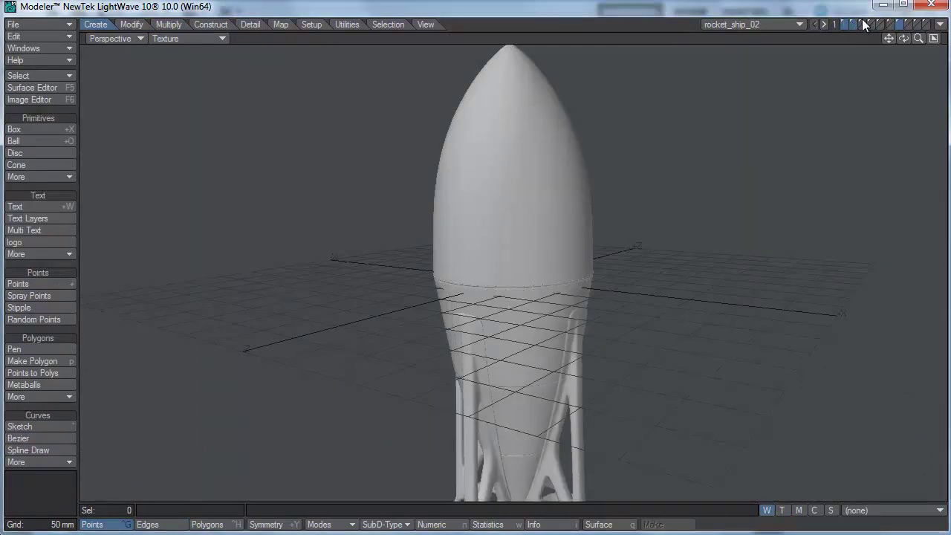
pyautogui.keyDown('shift'); pyautogui.click(863, 23); pyautogui.keyUp('shift')
pyautogui.keyDown('shift'); pyautogui.click(869, 22); pyautogui.keyUp('shift')
pyautogui.keyDown('shift'); pyautogui.click(878, 22); pyautogui.keyUp('shift')
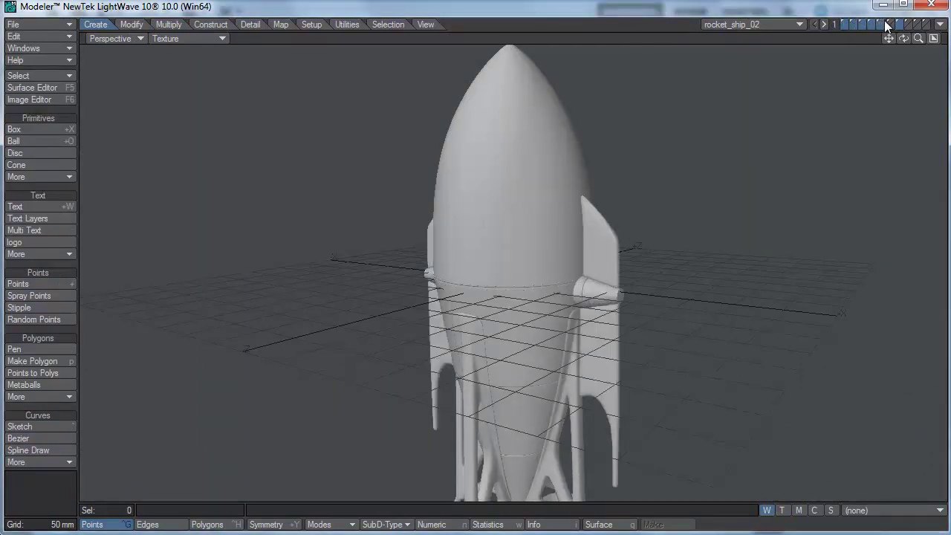
pyautogui.keyDown('shift'); pyautogui.click(886, 22); pyautogui.keyUp('shift')
pyautogui.keyDown('alt'); pyautogui.moveTo(556, 185); pyautogui.dragTo(577, 212); pyautogui.keyUp('alt')
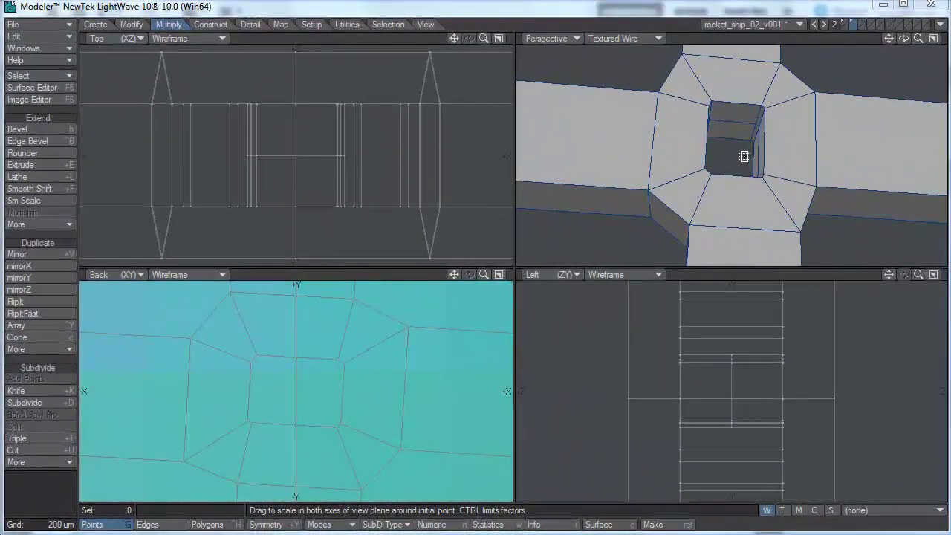
# - Draw a small disc at the hub of the four-spoke wheel in an empty layer, using the wheel as background
pyautogui.press('a')
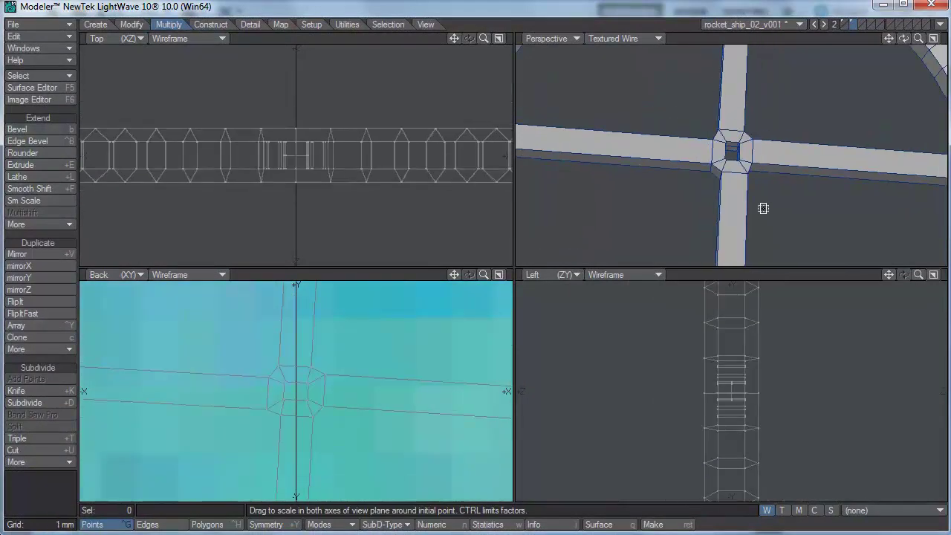
pyautogui.press('a')
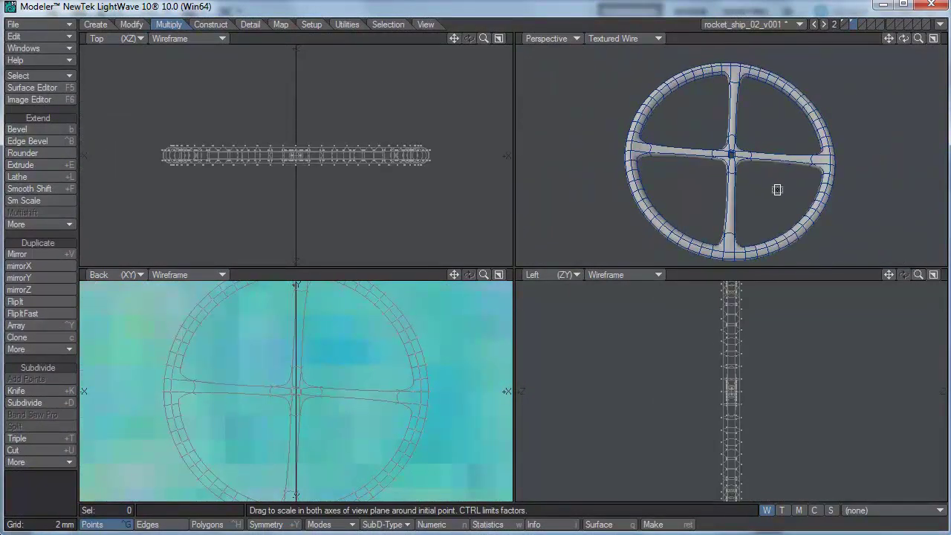
pyautogui.keyDown('alt'); pyautogui.moveTo(777, 190); pyautogui.dragTo(747, 195); pyautogui.keyUp('alt')
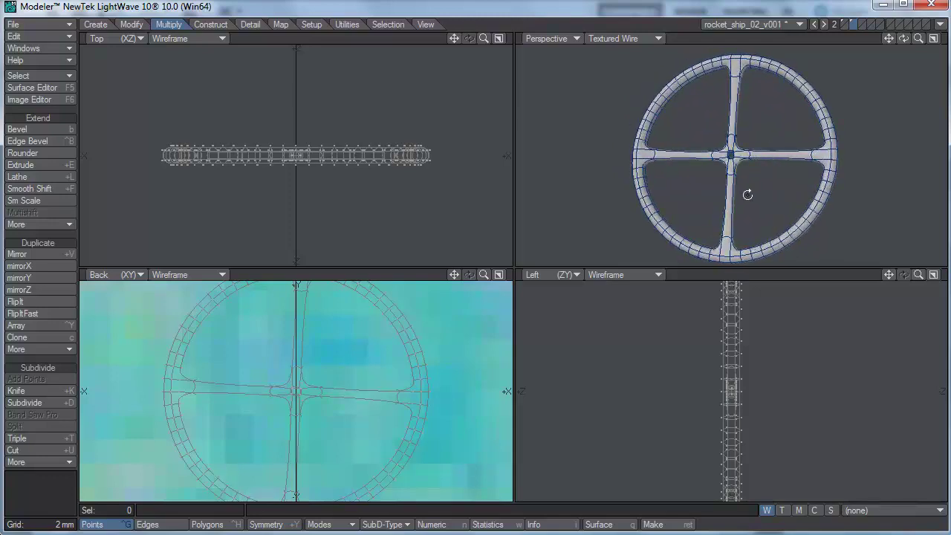
pyautogui.press('h')
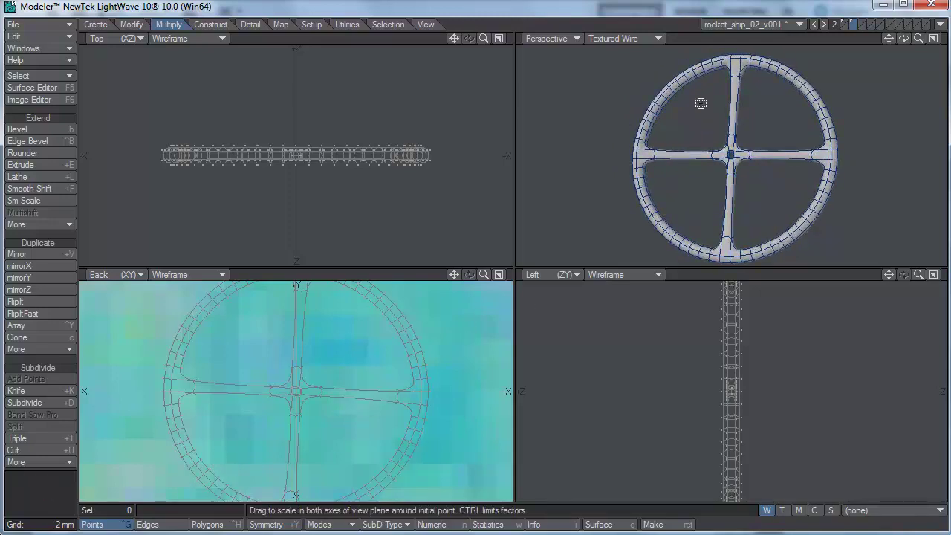
pyautogui.click(862, 24)
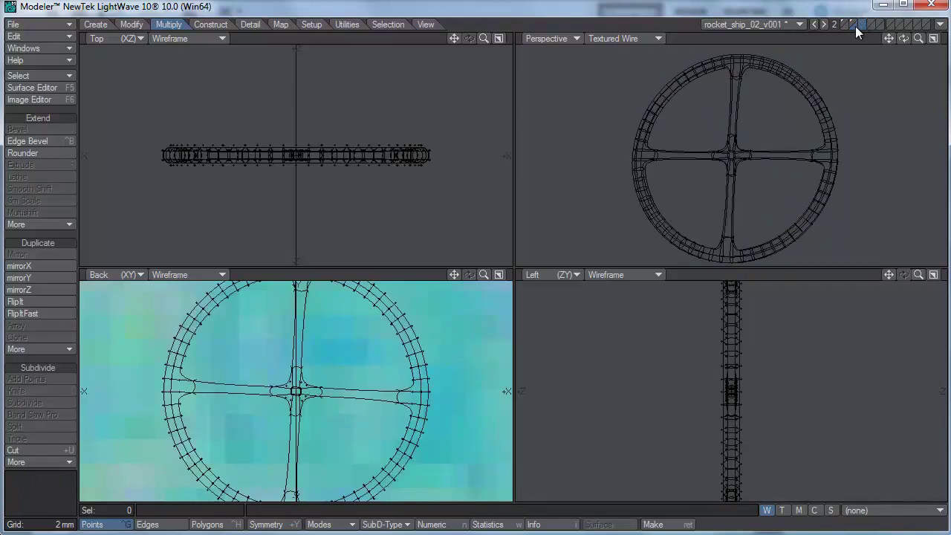
pyautogui.click(95, 25)
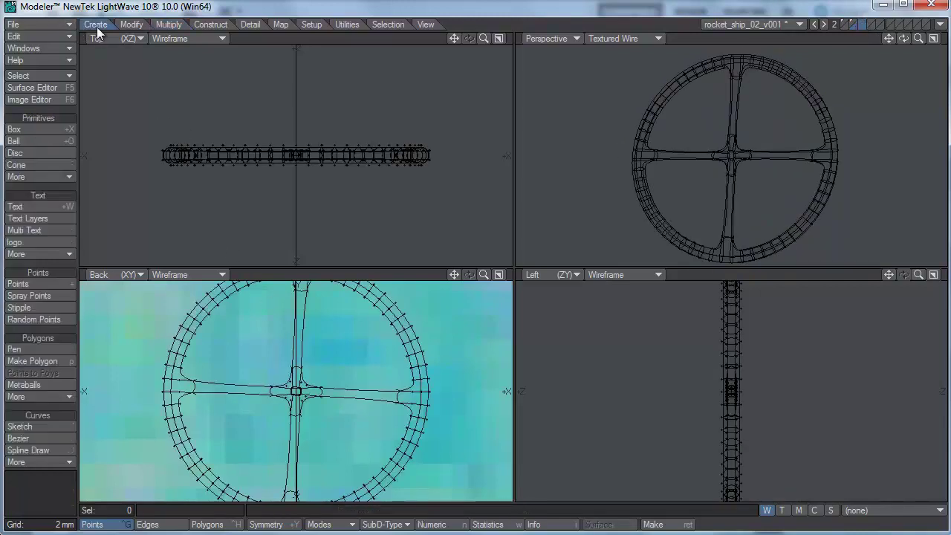
pyautogui.click(27, 153)
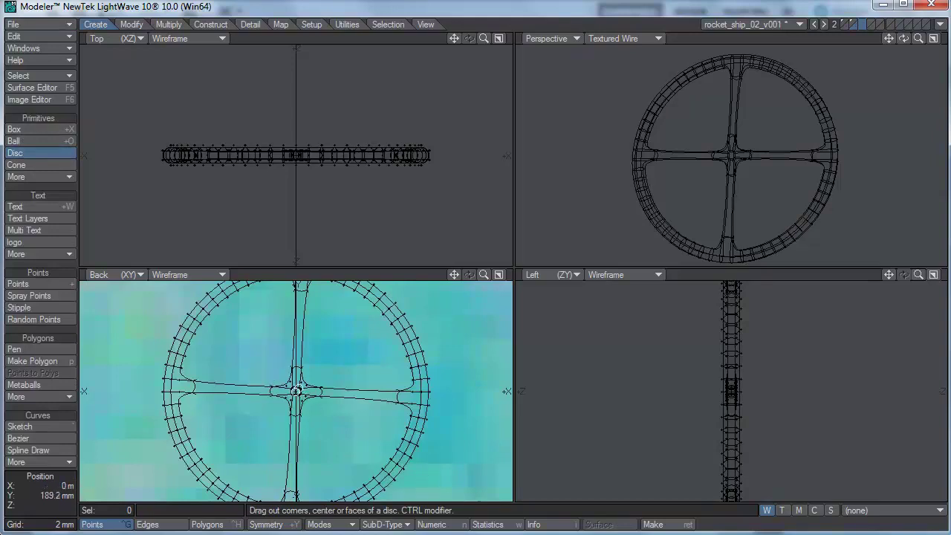
pyautogui.moveTo(296, 391); pyautogui.dragTo(291, 384)
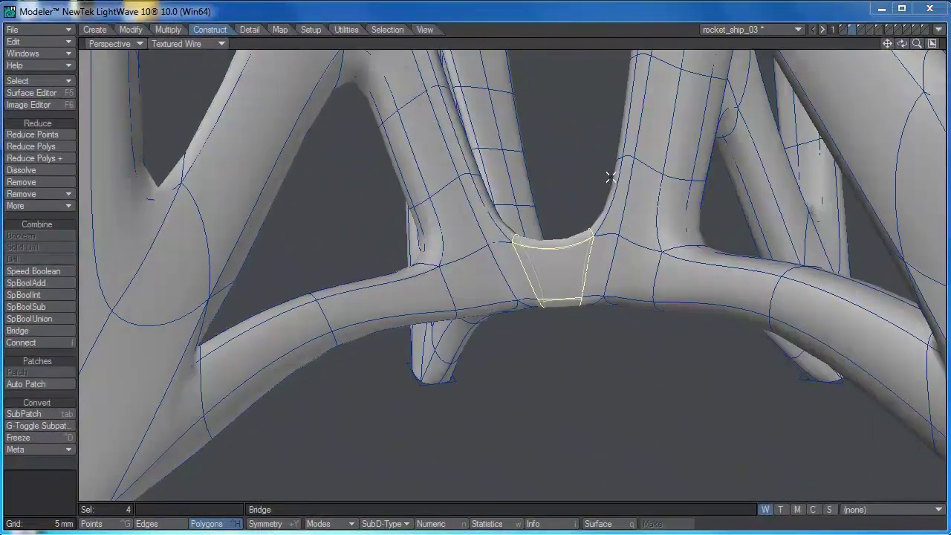
pyautogui.scroll(-2, 628, 234)
pyautogui.scroll(-2, 598, 218)
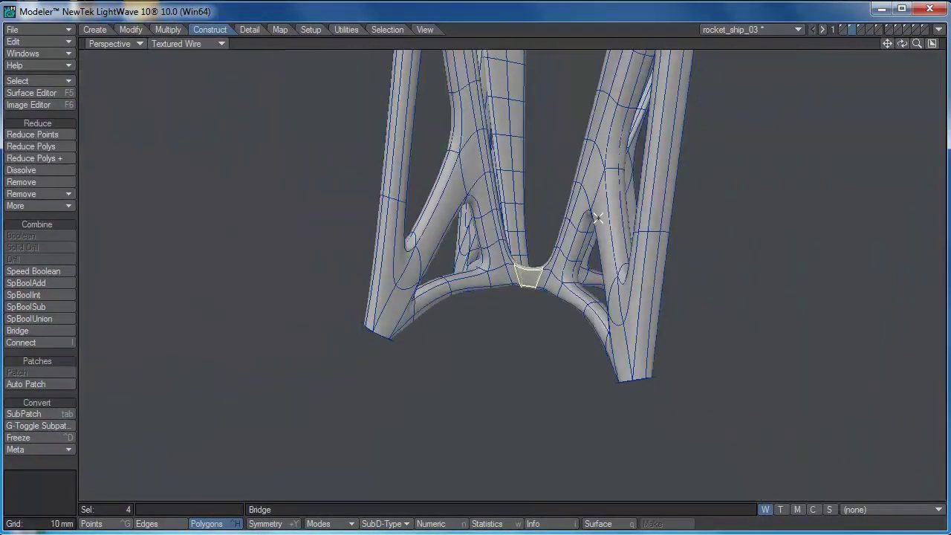
# - Undo the last bridge between the two neighbouring struts at the base of the rocket
pyautogui.scroll(-3, 594, 223)
pyautogui.scroll(3, 564, 249)
pyautogui.scroll(4, 560, 258)
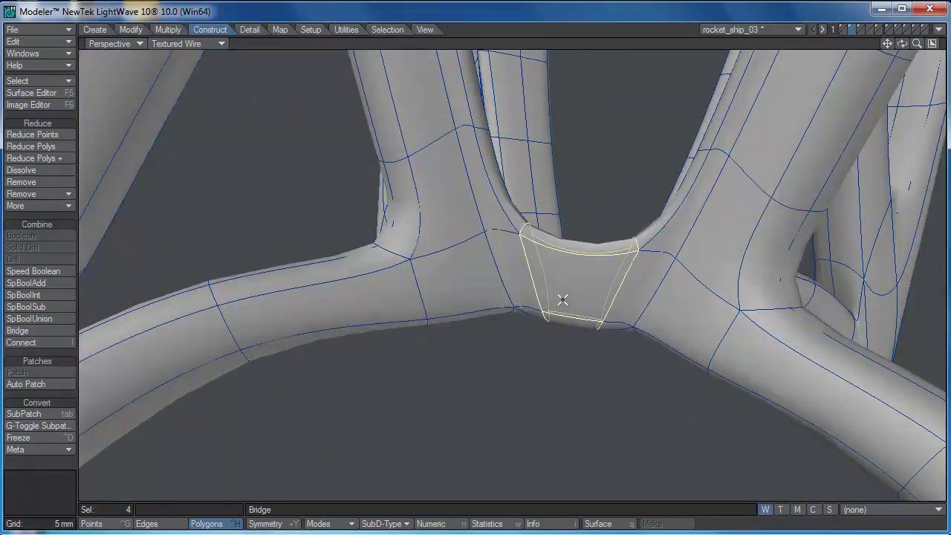
pyautogui.press('u')
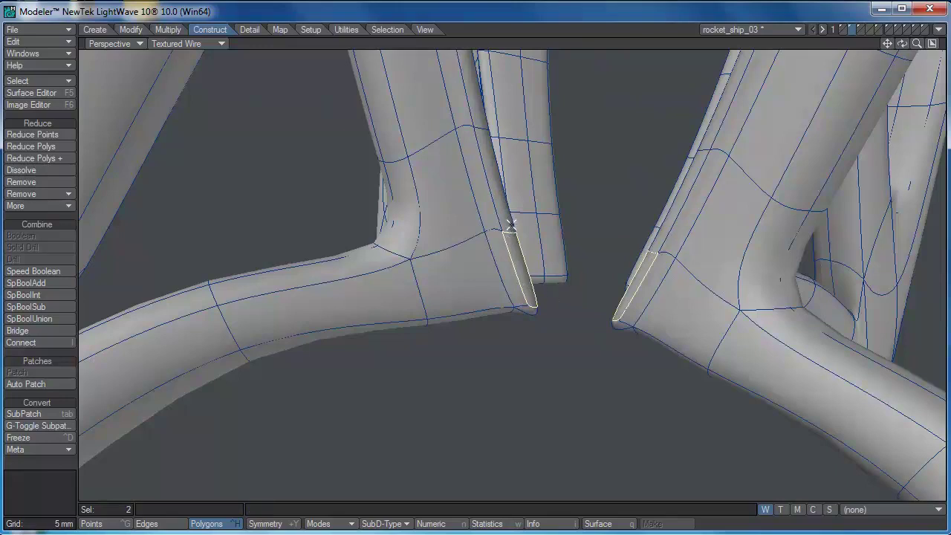
# - Add the facing polygon directly above on each strut to the selection and bridge the two struts with a taller connection
pyautogui.click(508, 223)
pyautogui.click(662, 238)
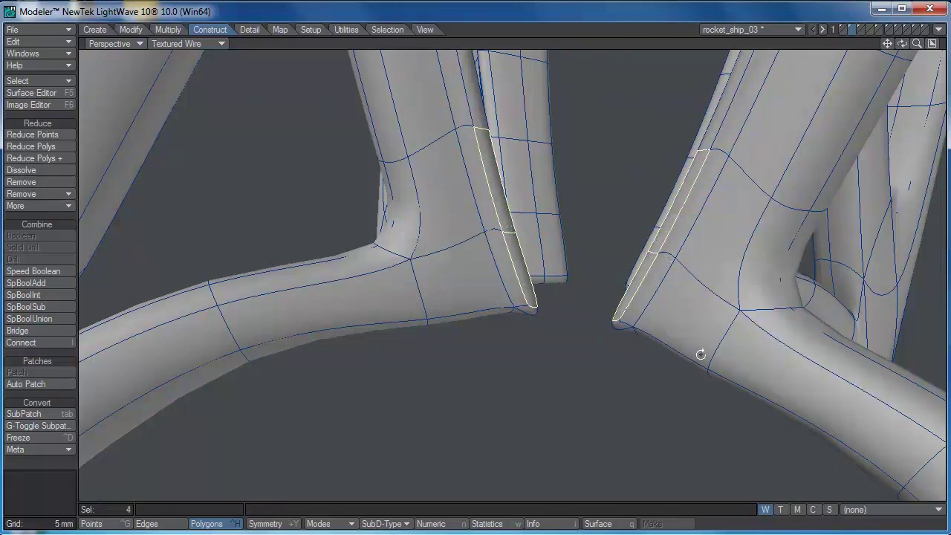
pyautogui.keyDown('alt'); pyautogui.moveTo(705, 351); pyautogui.dragTo(723, 335); pyautogui.keyUp('alt')
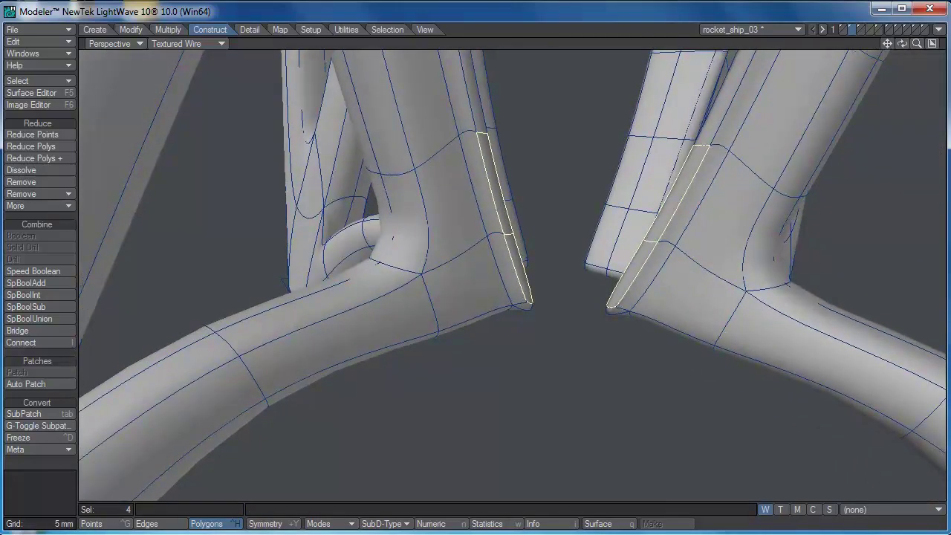
pyautogui.click(45, 331)
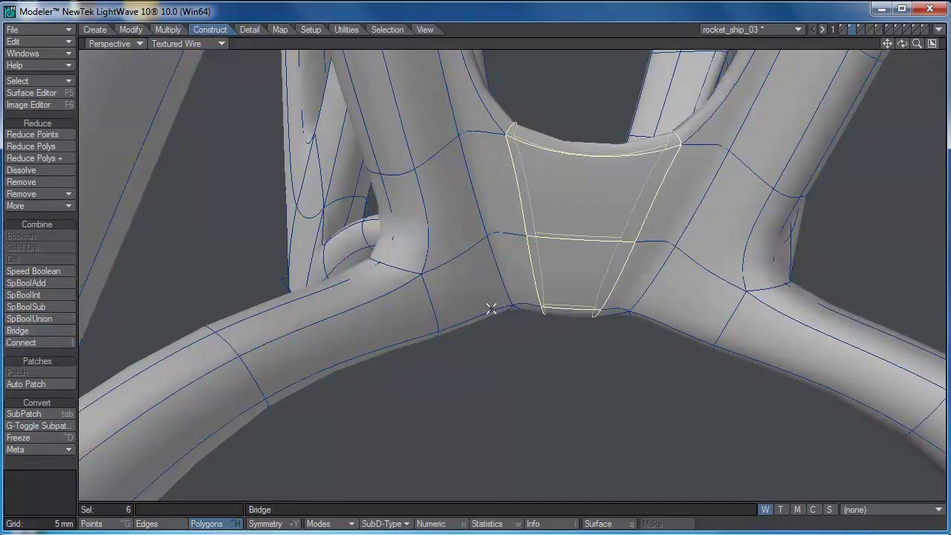
pyautogui.keyDown('alt'); pyautogui.moveTo(491, 308); pyautogui.dragTo(484, 272); pyautogui.keyUp('alt')
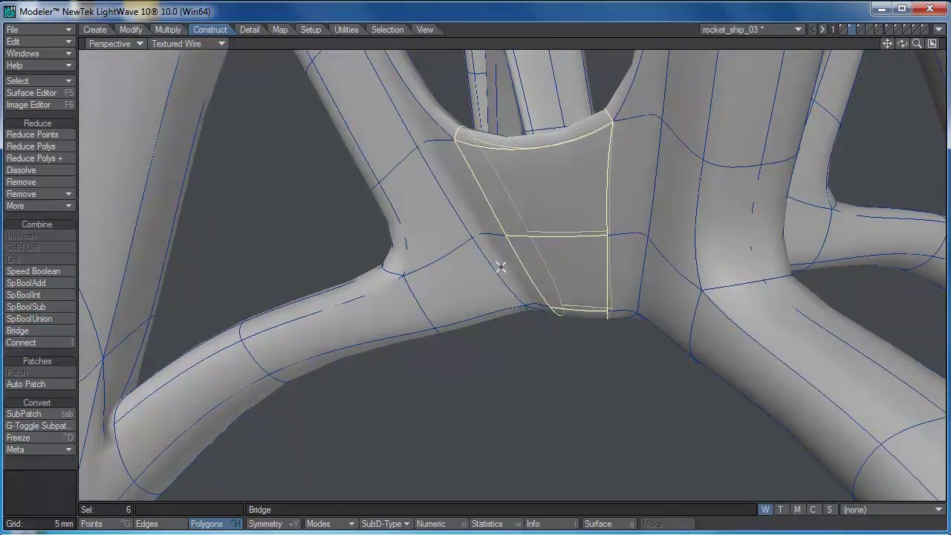
pyautogui.scroll(-6, 590, 202)
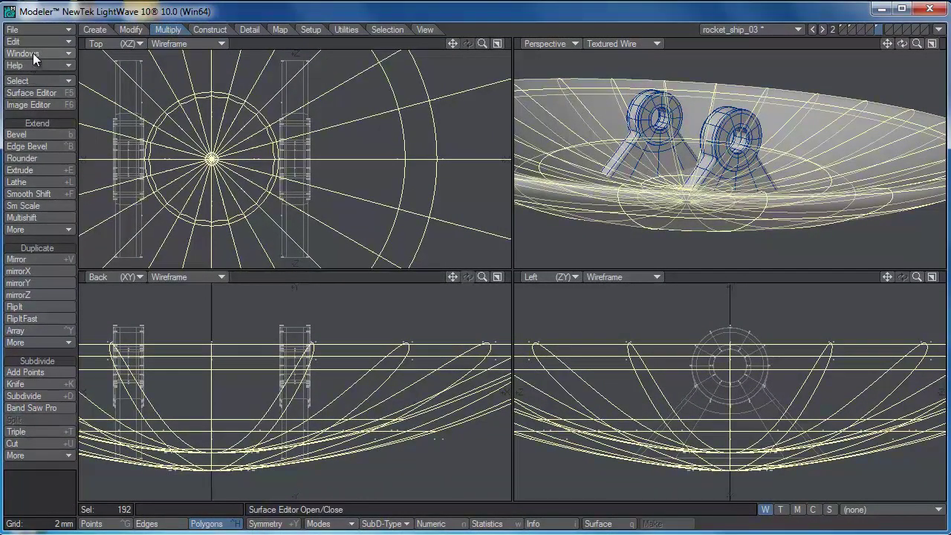
# - Display the gear_leg layer together with the unnamed dish layer 15, clear the polygon selection and examine the fitted landing foot
pyautogui.click(33, 53)
pyautogui.click(45, 61)
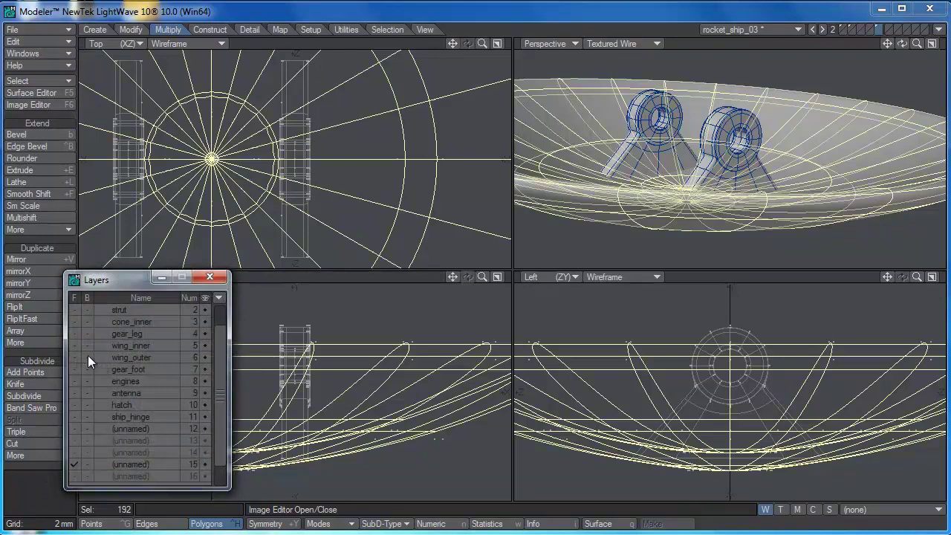
pyautogui.click(77, 332)
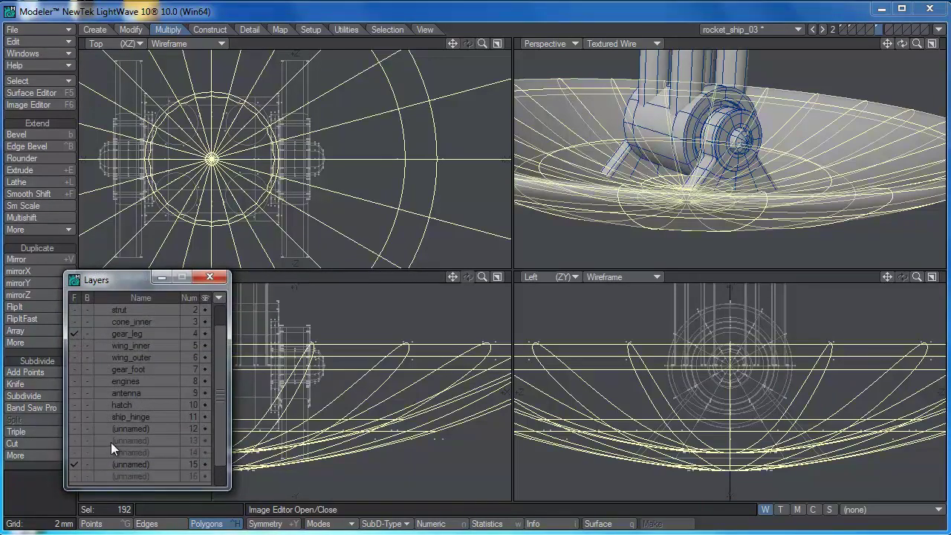
pyautogui.click(204, 522)
pyautogui.click(52, 467)
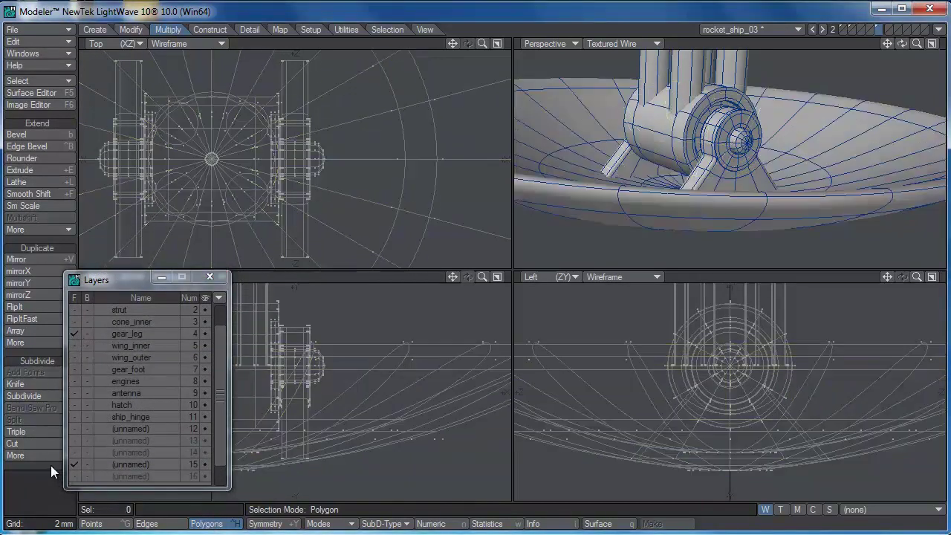
pyautogui.moveTo(719, 165)
pyautogui.keyDown('alt'); pyautogui.mouseDown()
pyautogui.moveTo(813, 181)
pyautogui.moveTo(706, 170)
pyautogui.moveTo(740, 177)
pyautogui.moveTo(647, 181)
pyautogui.moveTo(736, 172)
pyautogui.moveTo(725, 176)
pyautogui.moveTo(728, 162)
pyautogui.mouseUp(); pyautogui.keyUp('alt')
pyautogui.press('a')
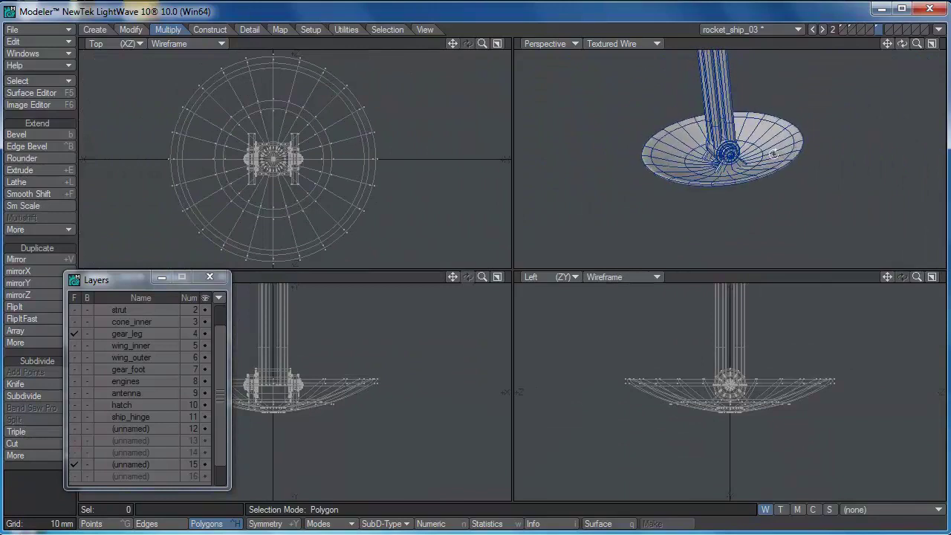
pyautogui.click(877, 29)
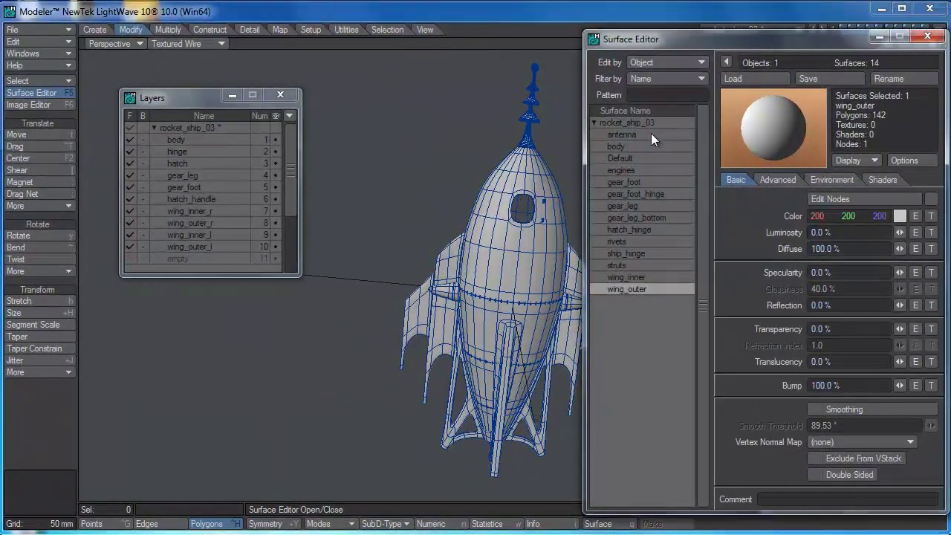
# - Review the antenna, body and wing_outer surfaces in the Surface Editor and move its window clear of the rocket
pyautogui.click(650, 135)
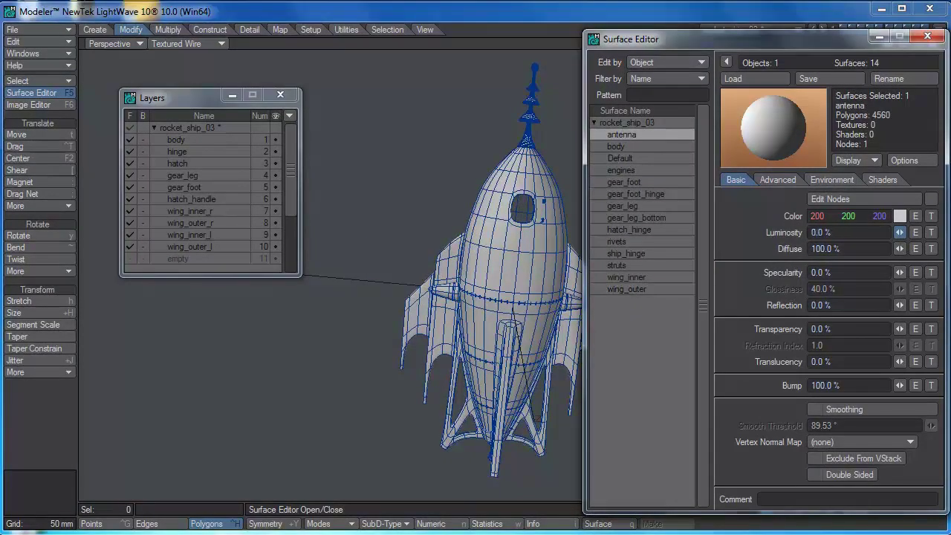
pyautogui.click(655, 146)
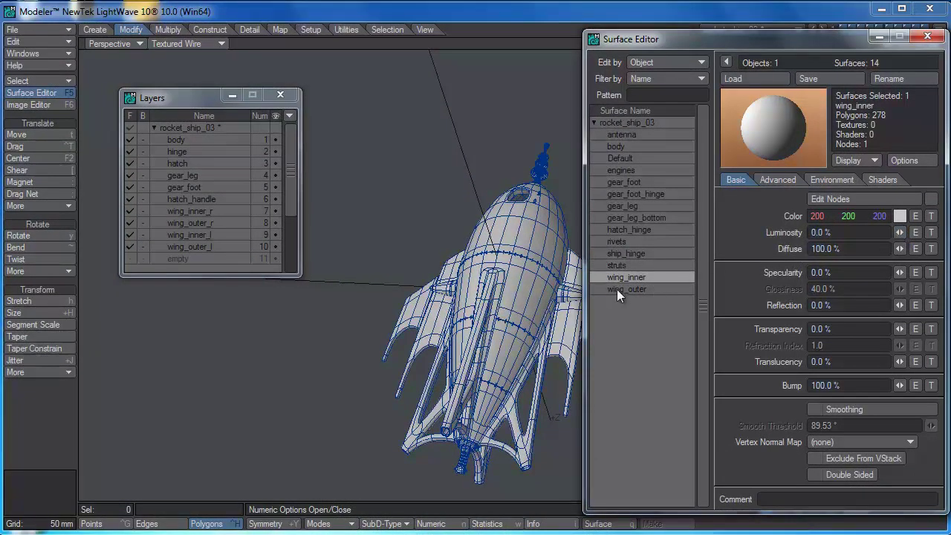
pyautogui.click(623, 289)
pyautogui.moveTo(900, 232)
pyautogui.mouseDown()
pyautogui.moveTo(921, 232)
pyautogui.moveTo(900, 231)
pyautogui.mouseUp()
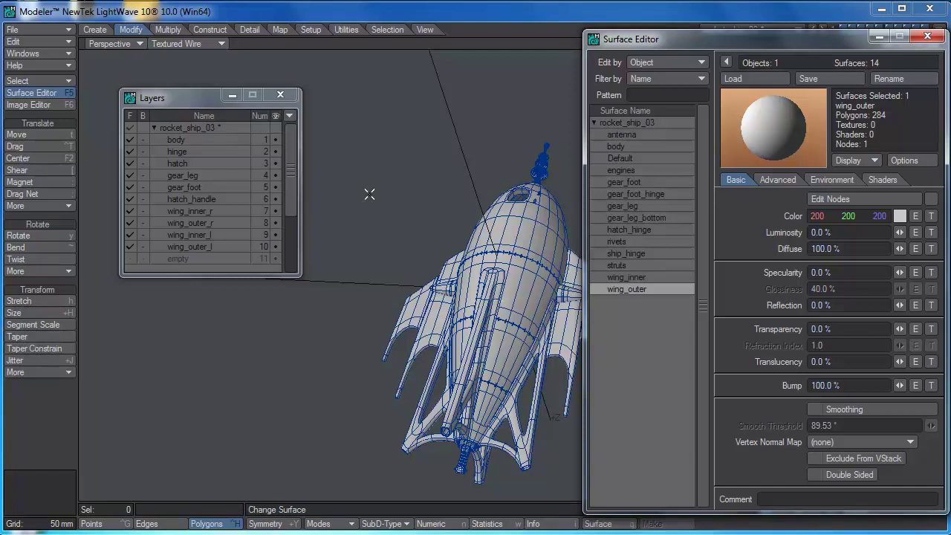
pyautogui.moveTo(741, 38); pyautogui.dragTo(840, 22)
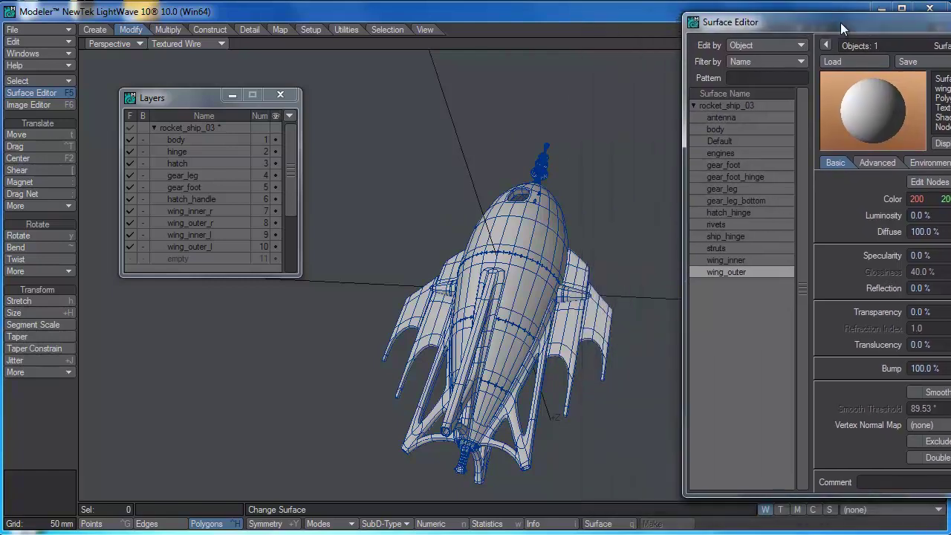